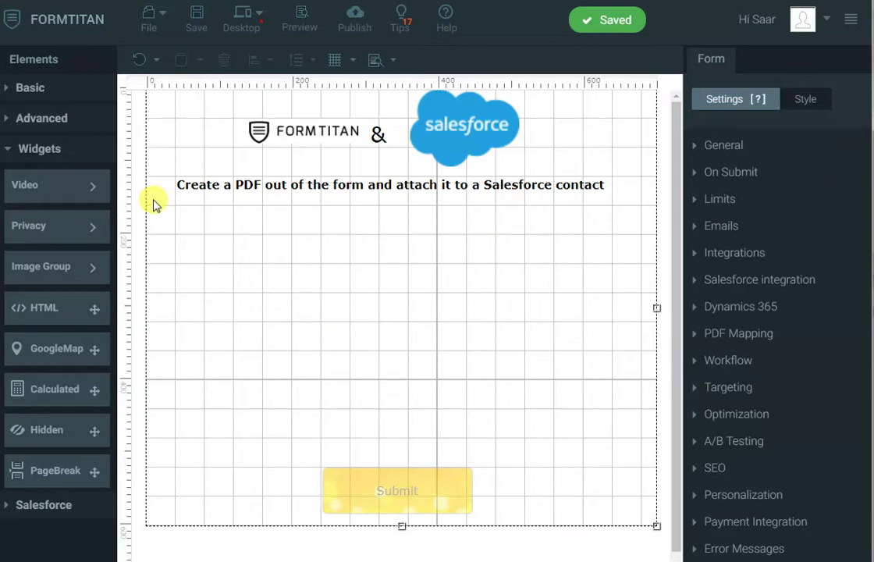
- Add a Full Name field below the heading and an Email input field under it
left_click(48, 120)
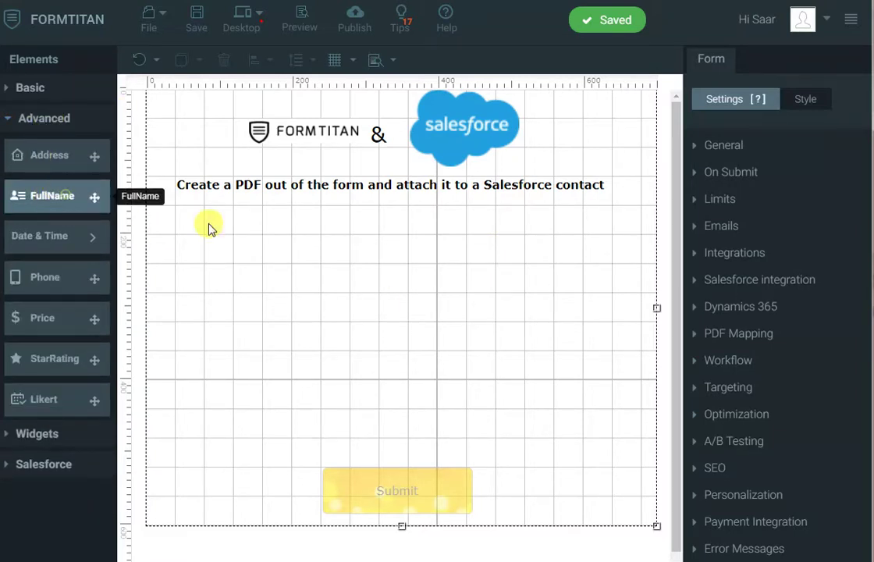
left_click_drag(209, 228, 243, 224)
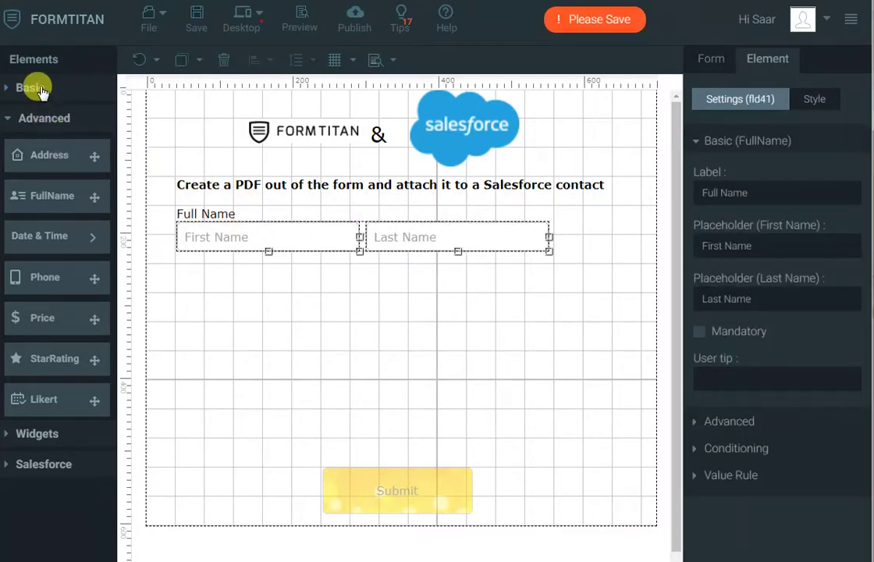
left_click(35, 88)
left_click(55, 333)
left_click_drag(161, 384, 227, 286)
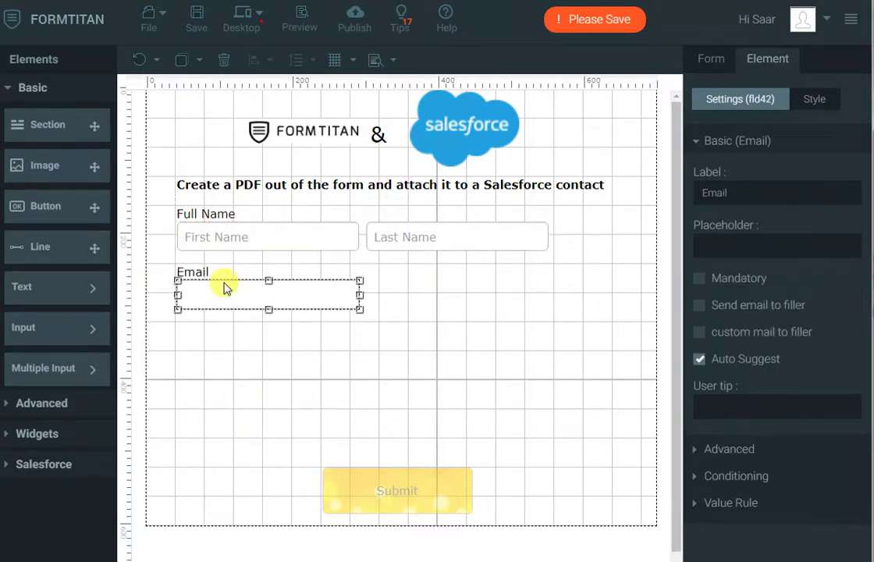
- Place a Date field beside the Email field and relabel it 'DOB'
left_click(39, 401)
left_click(91, 235)
left_click_drag(150, 218, 418, 299)
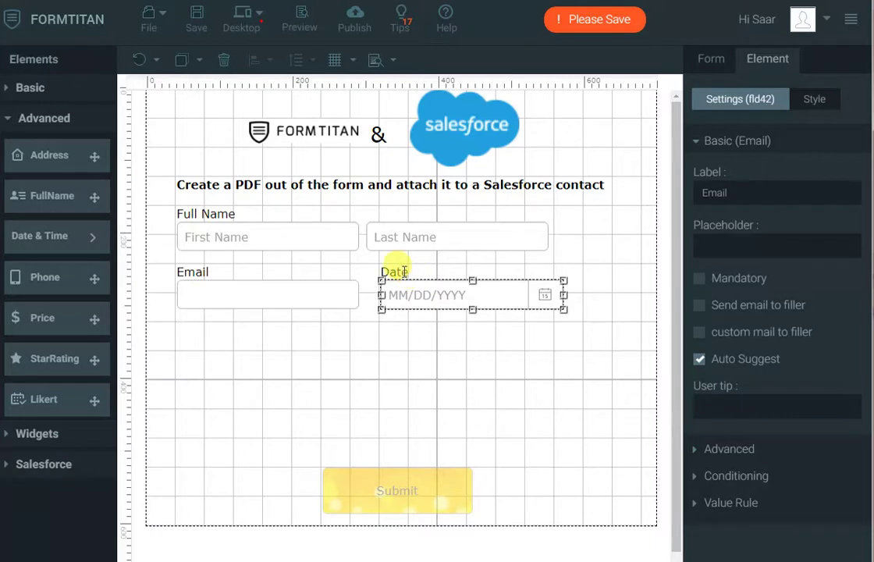
double_click(392, 271)
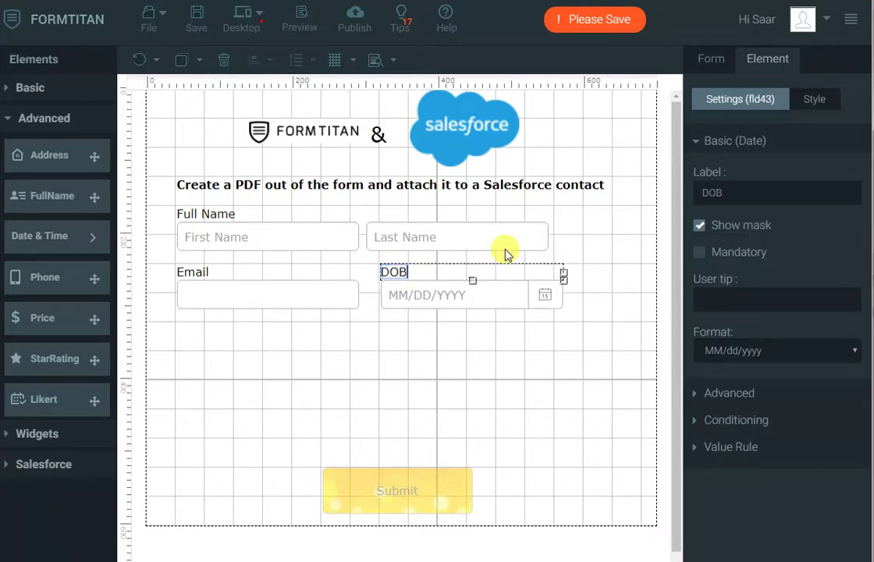
type("DOB")
left_click(284, 369)
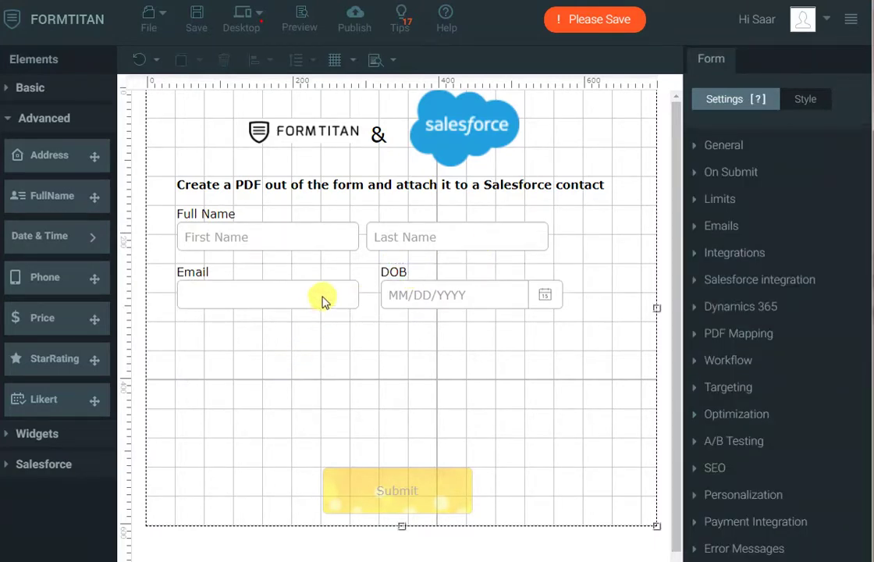
- Drop a Privacy Signature widget under the Email/DOB row, shorten it and move it up
left_click(62, 433)
left_click(68, 234)
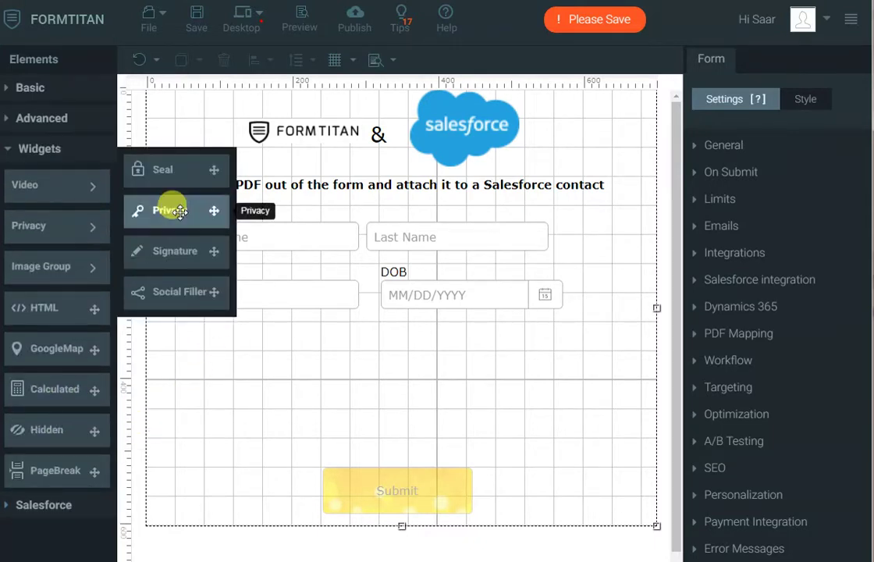
mouse_move(148, 248)
left_mouse_down()
mouse_move(306, 353)
mouse_move(280, 344)
mouse_move(278, 332)
left_mouse_up()
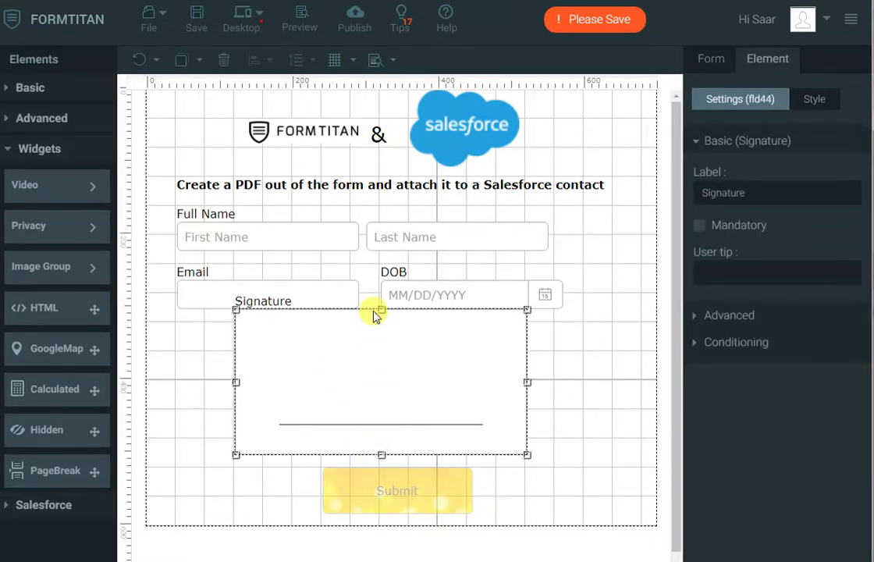
left_click_drag(381, 311, 379, 343)
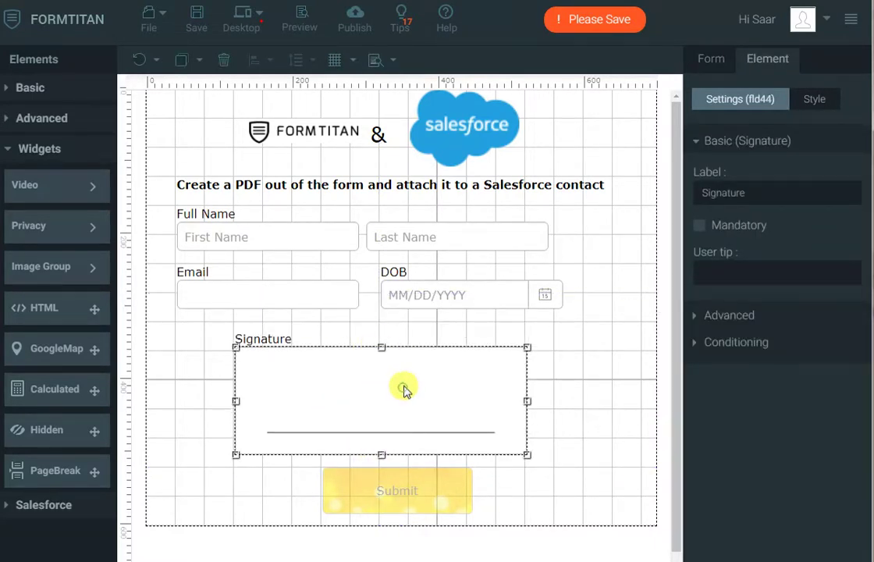
mouse_move(402, 388)
left_mouse_down()
mouse_move(415, 370)
mouse_move(392, 377)
left_mouse_up()
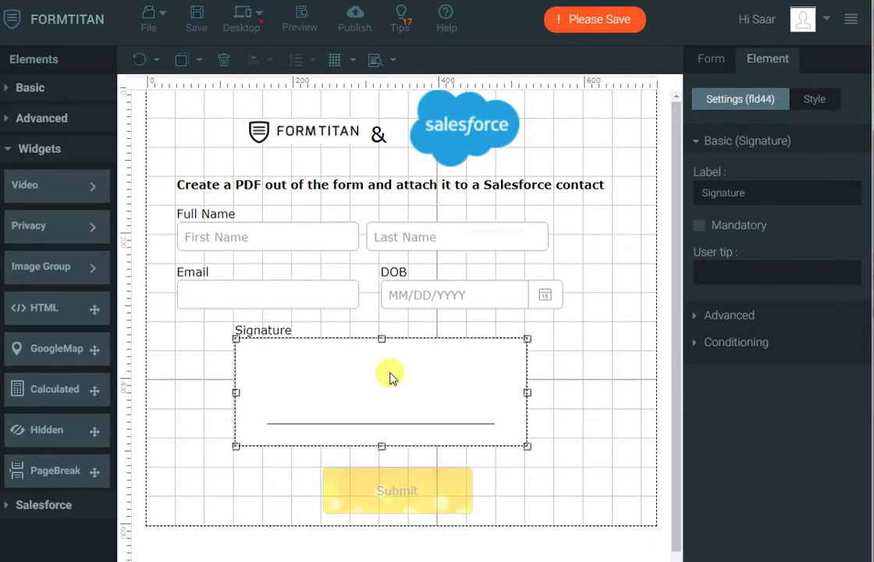
- Open the PDF Mapping field editor and add Contact.pdf as the mapping page
left_click(608, 300)
left_click(721, 334)
left_click(718, 263)
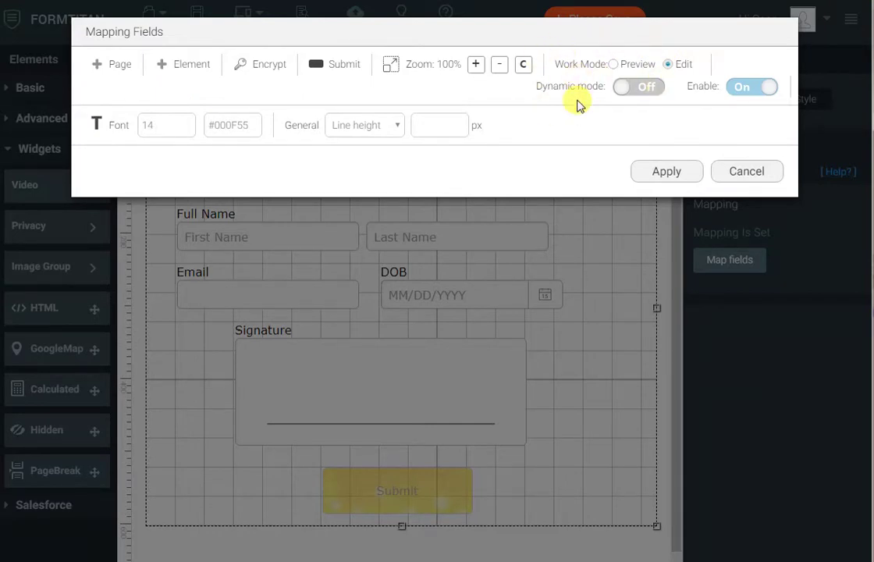
left_click(107, 70)
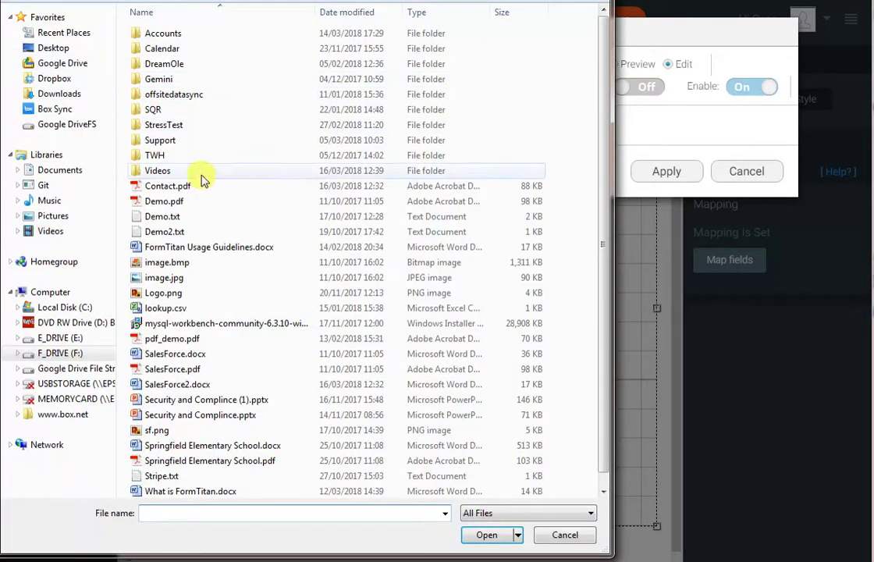
double_click(173, 185)
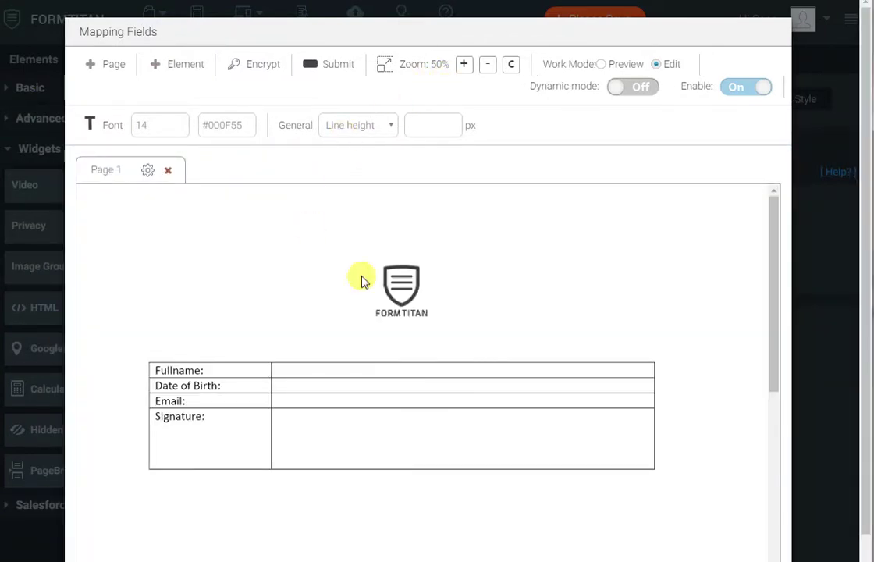
- Place the Full Name and DOB elements into the Fullname and Date of Birth rows
left_click(179, 66)
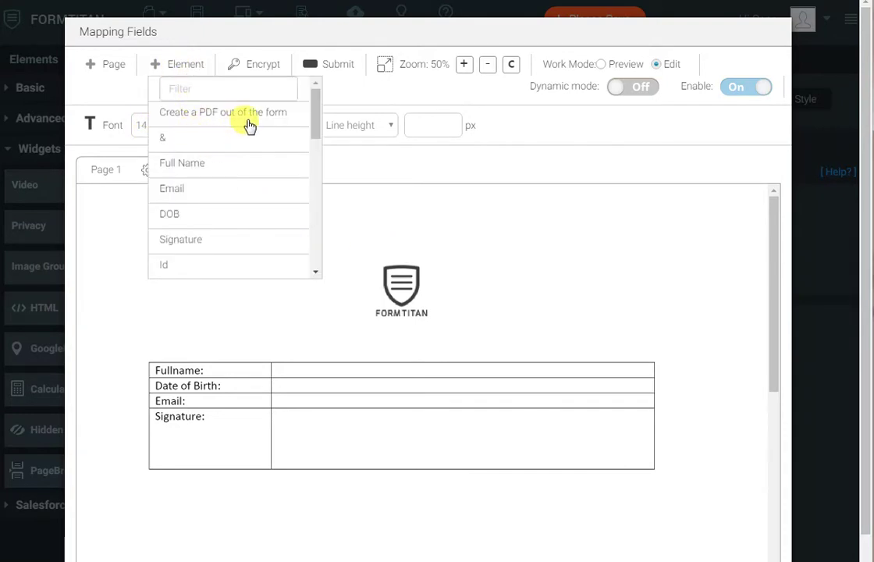
left_click(187, 164)
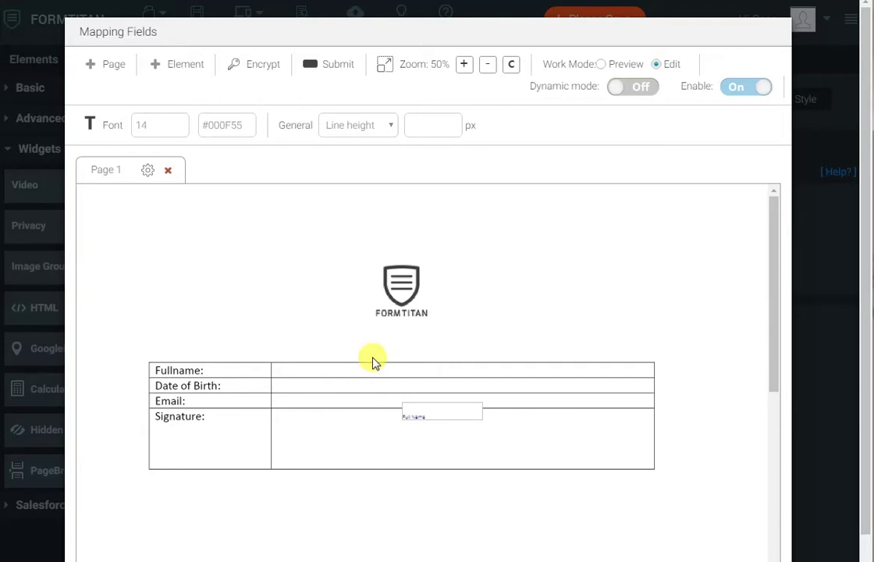
mouse_move(434, 407)
left_mouse_down()
mouse_move(319, 363)
mouse_move(313, 372)
left_mouse_up()
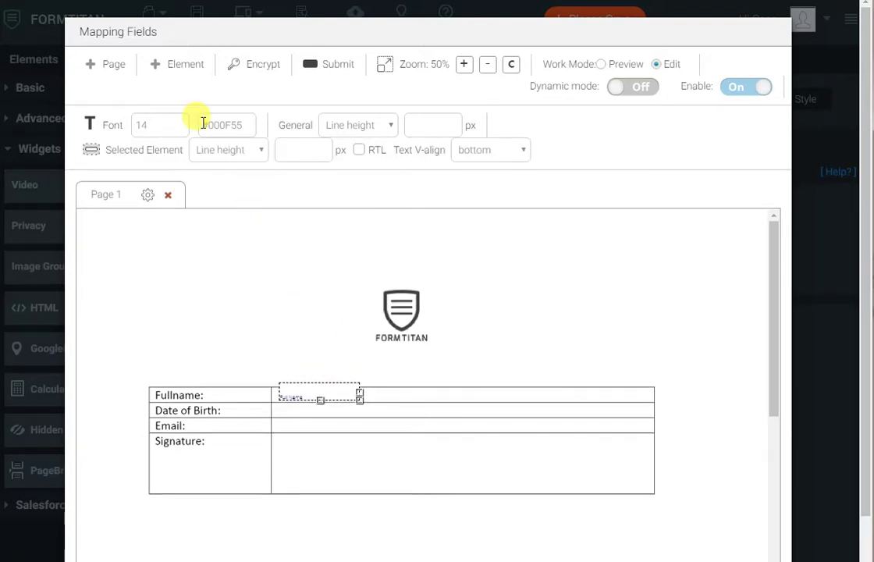
left_click(188, 69)
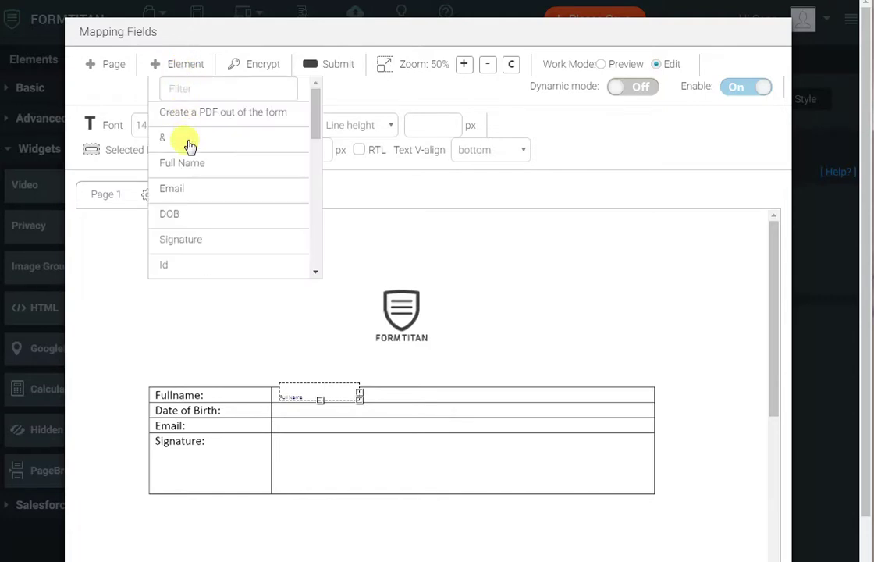
left_click(179, 211)
mouse_move(405, 434)
left_mouse_down()
mouse_move(343, 398)
mouse_move(293, 390)
mouse_move(290, 401)
left_mouse_up()
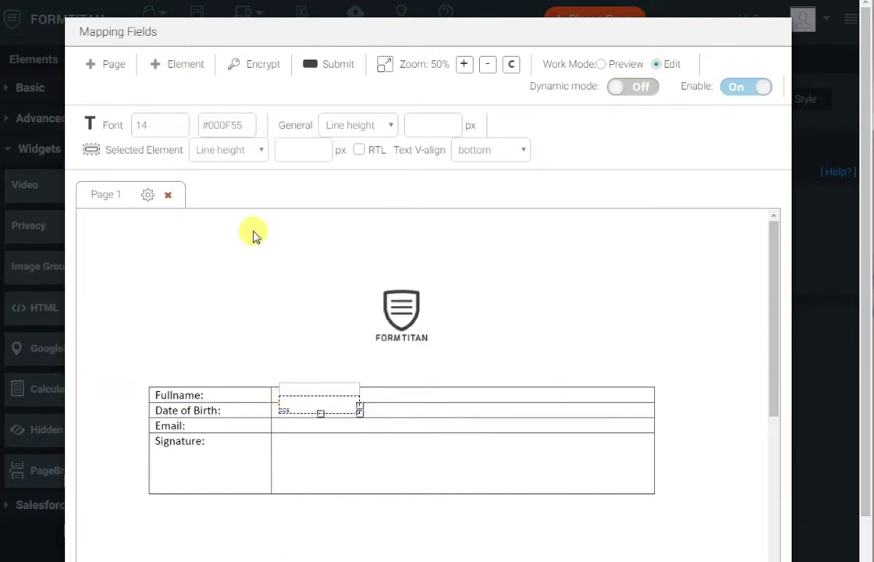
- Place Email and Signature into their rows, enlarging Signature to fill its row
left_click(166, 66)
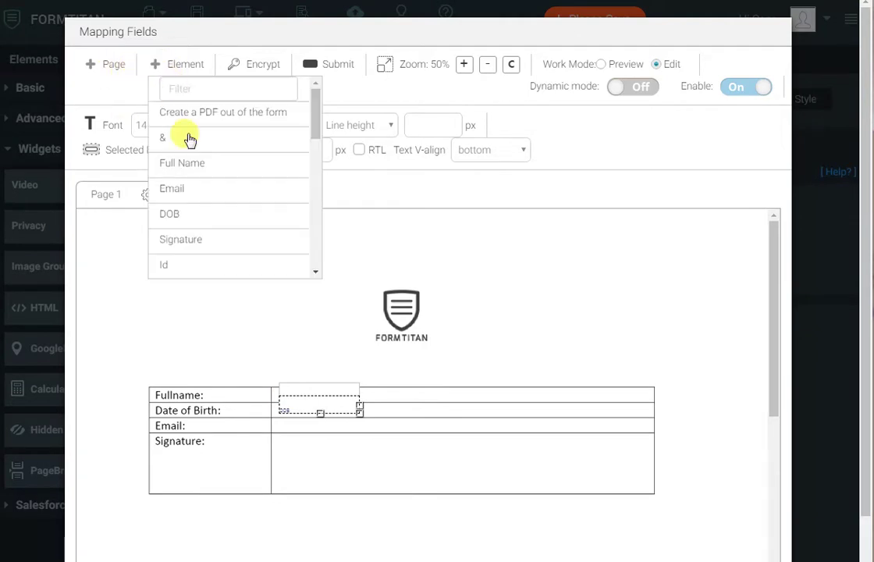
left_click(195, 189)
mouse_move(414, 434)
left_mouse_down()
mouse_move(293, 423)
mouse_move(303, 426)
left_mouse_up()
left_click(165, 65)
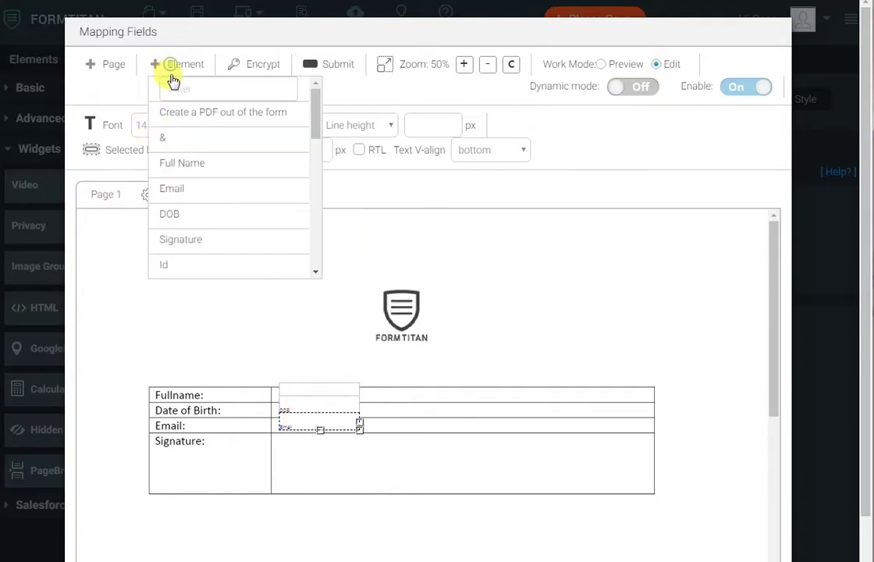
left_click(195, 237)
mouse_move(425, 429)
left_mouse_down()
mouse_move(326, 458)
mouse_move(306, 445)
left_mouse_up()
left_click_drag(367, 460, 470, 484)
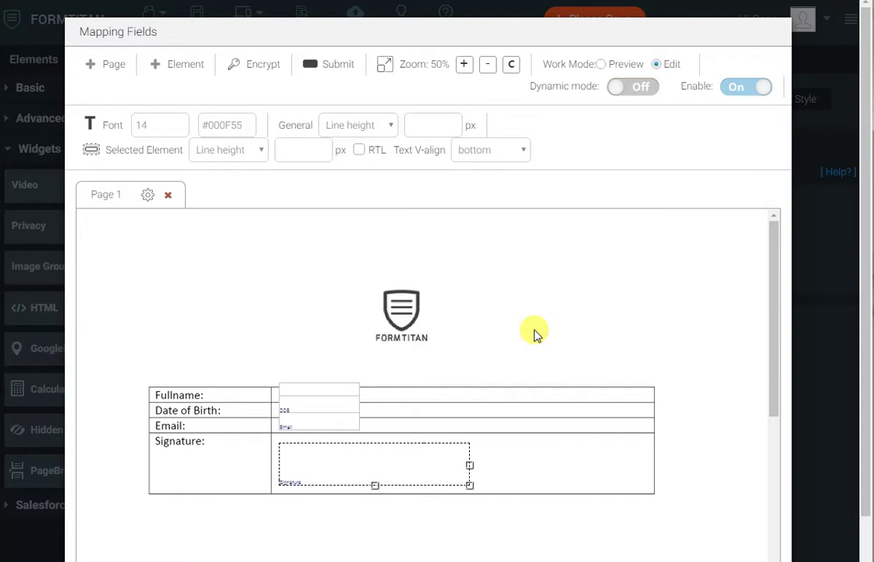
left_click(263, 67)
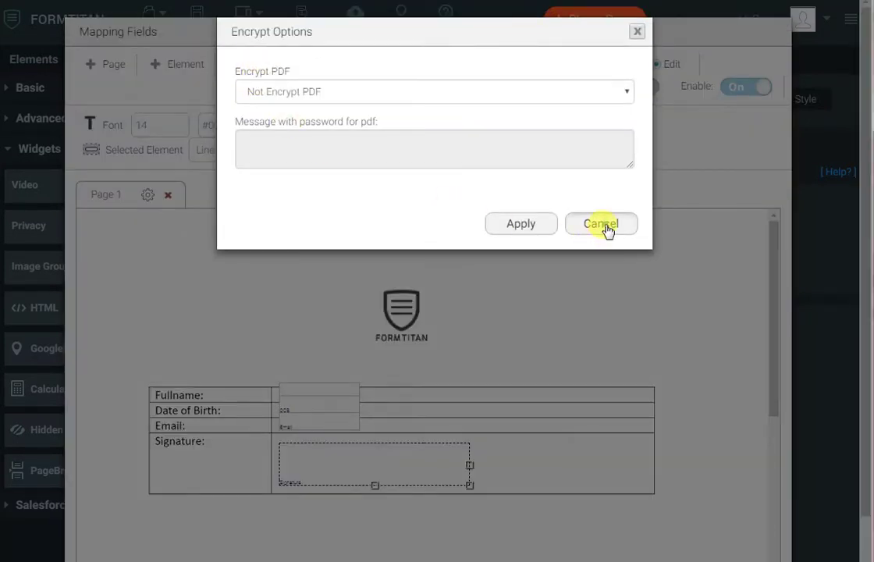
left_click(601, 225)
left_click(338, 70)
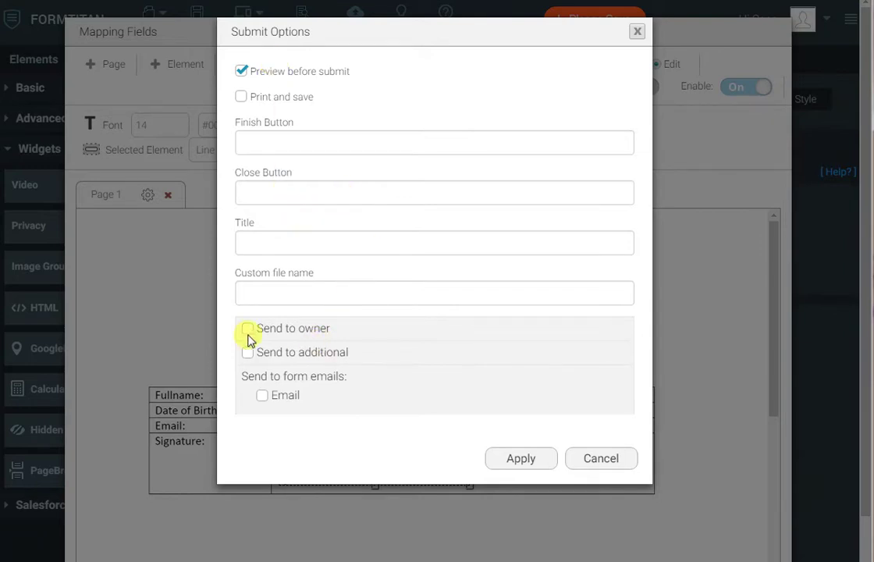
left_click(619, 459)
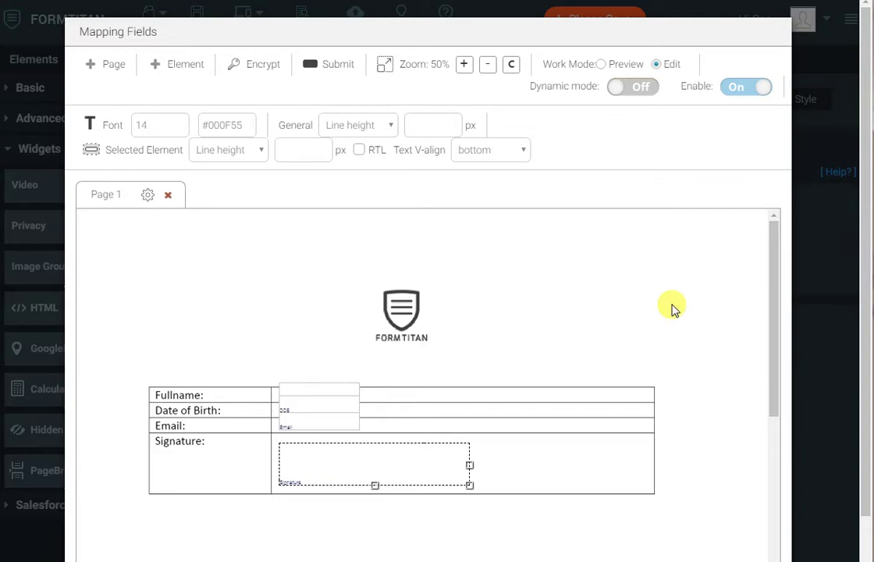
scroll(759, 416, "down", 10)
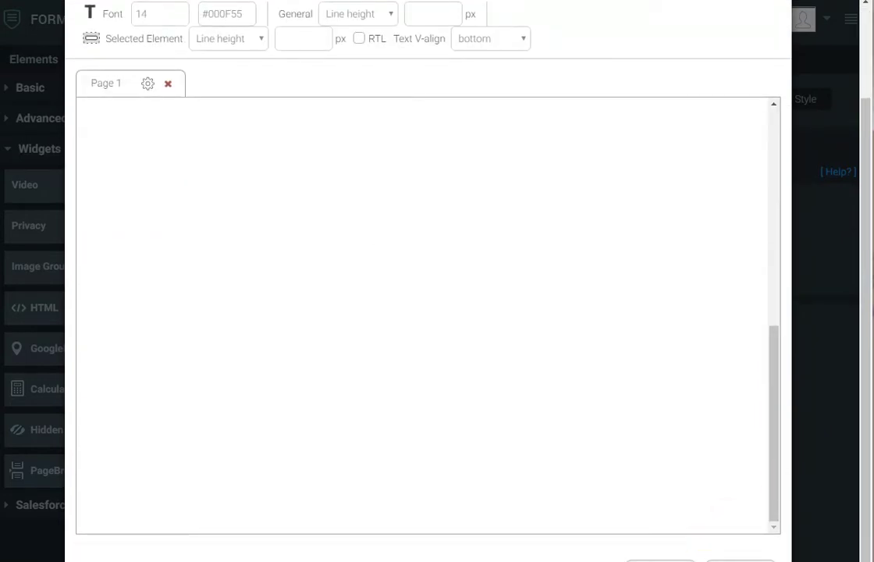
- Fill in a test form with DOB 03/15/2018 and a drawn signature, then submit it
left_click(664, 558)
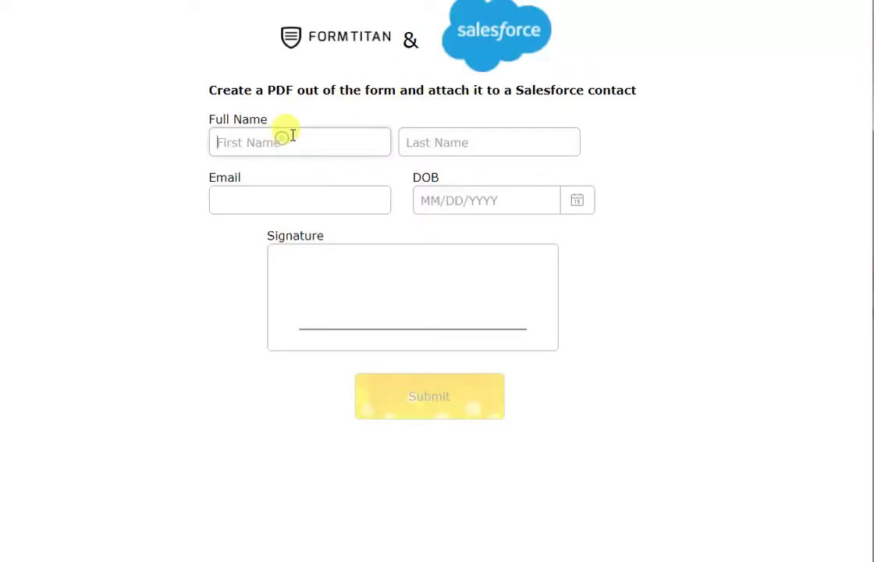
type("last.co")
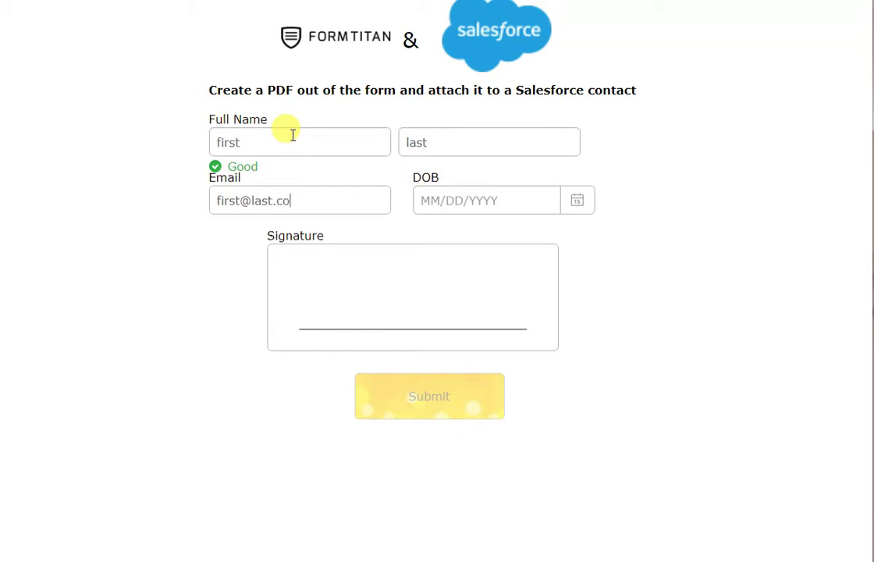
type("m")
left_click(575, 199)
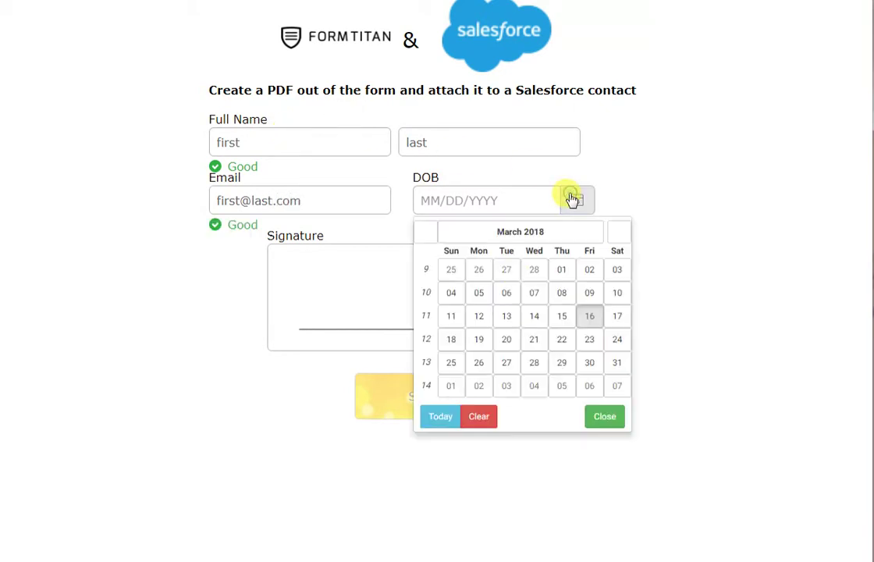
left_click(561, 315)
left_click_drag(361, 305, 450, 306)
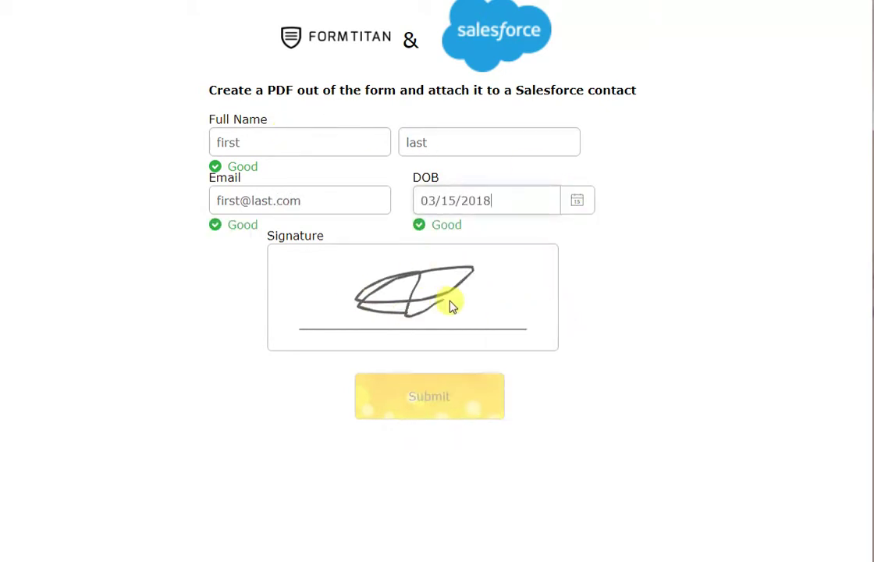
left_click(449, 398)
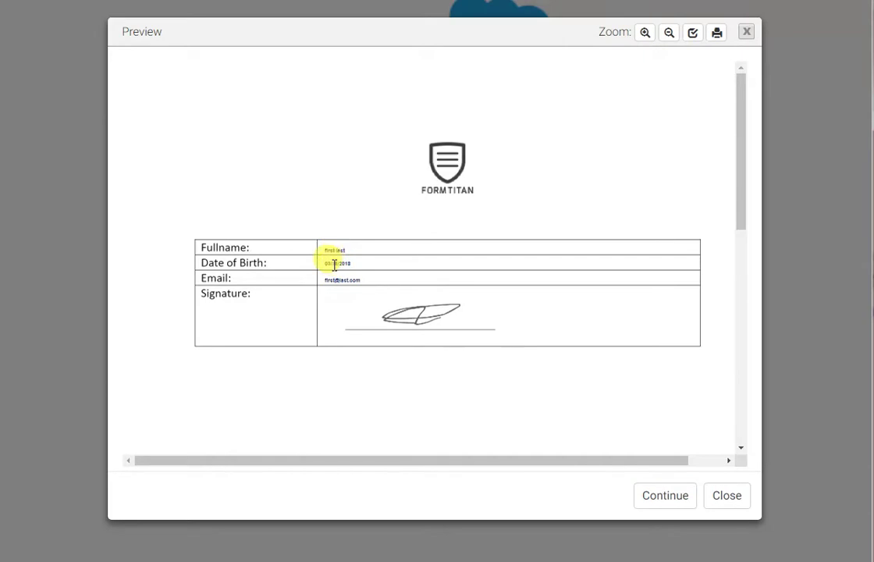
- Zoom into the generated PDF preview twice, then close the preview
left_click(645, 33)
left_click(644, 33)
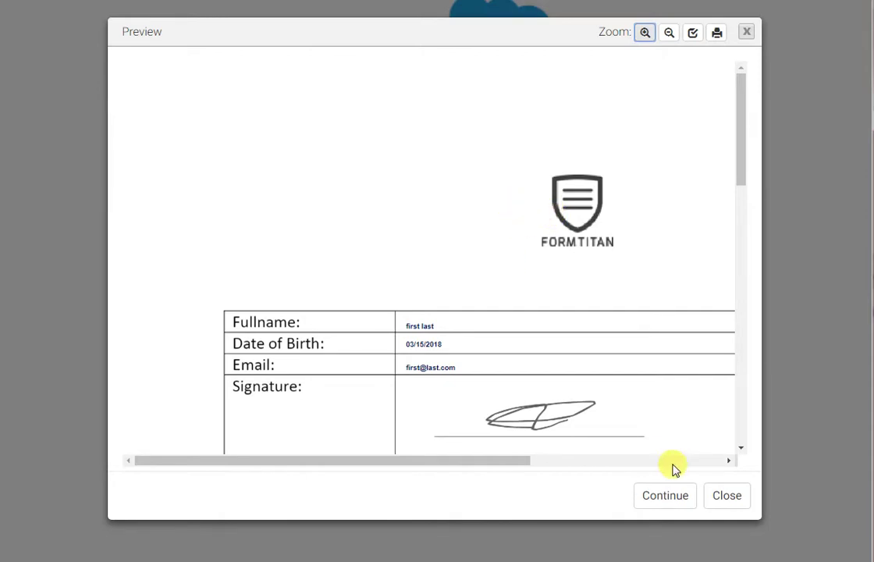
left_click(727, 496)
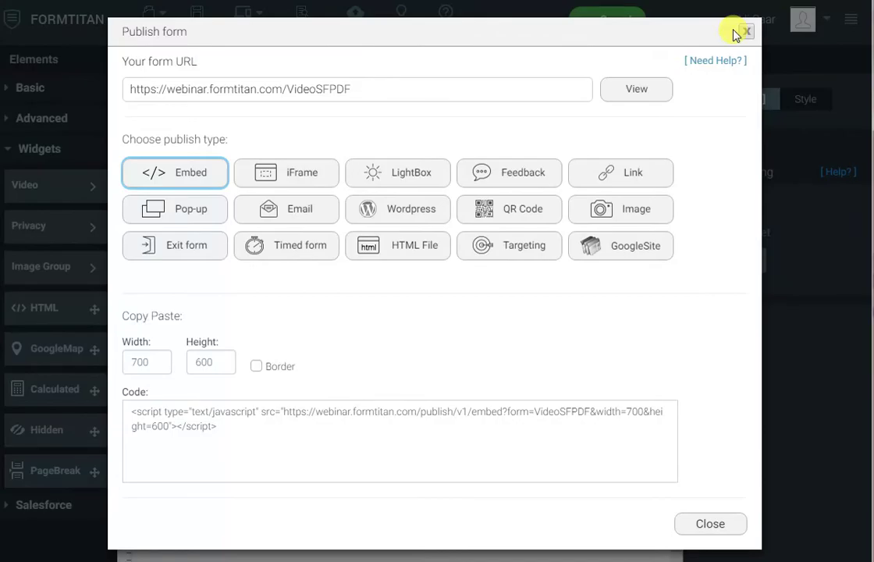
- Close the Publish dialog and open the push-to-Salesforce integration for editing
left_click(745, 33)
left_click(718, 156)
left_click(758, 281)
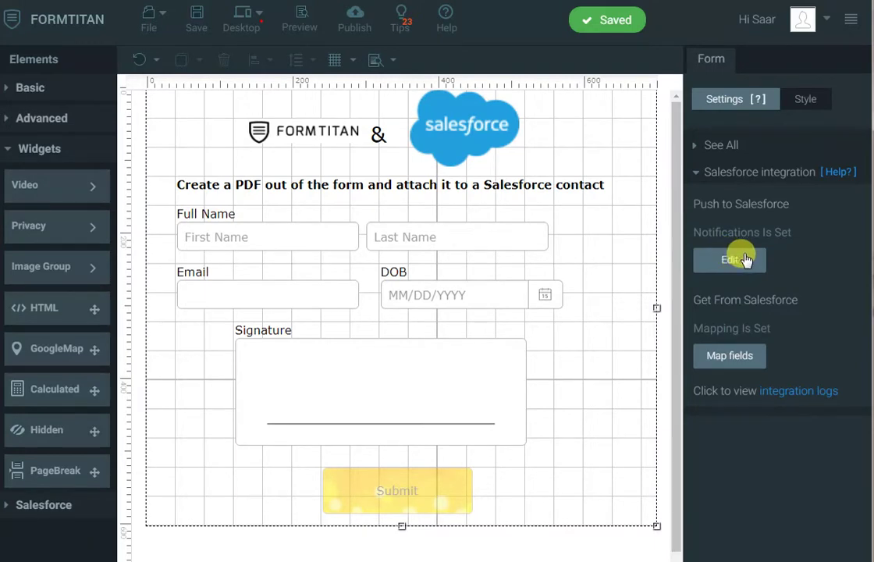
left_click(728, 254)
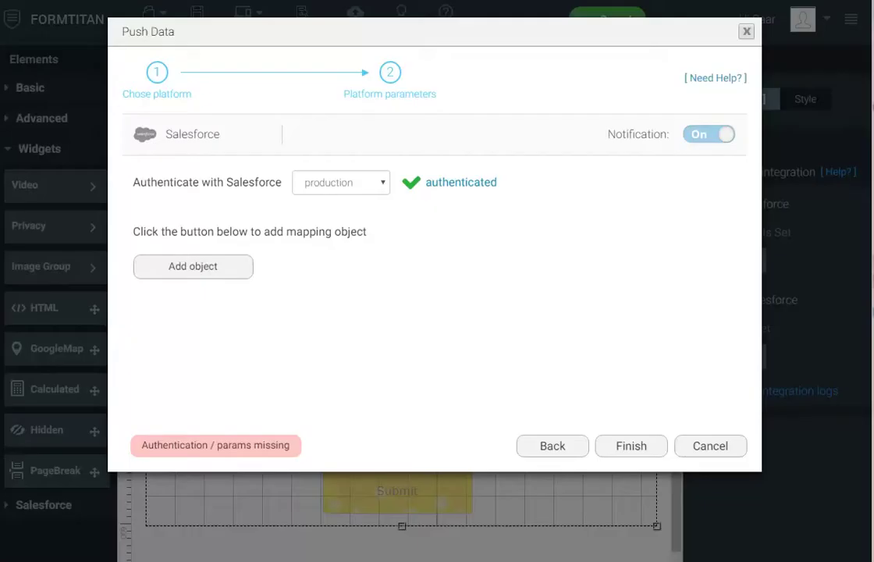
- Add a Contact object to create in Salesforce and expand its field mapping
left_click(211, 265)
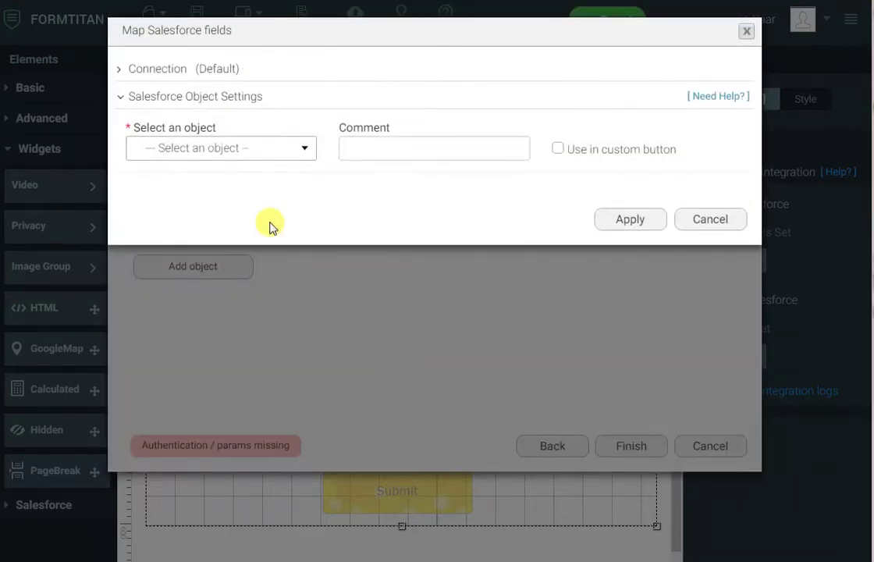
left_click(288, 150)
type("cont")
key("Down")
key("Down")
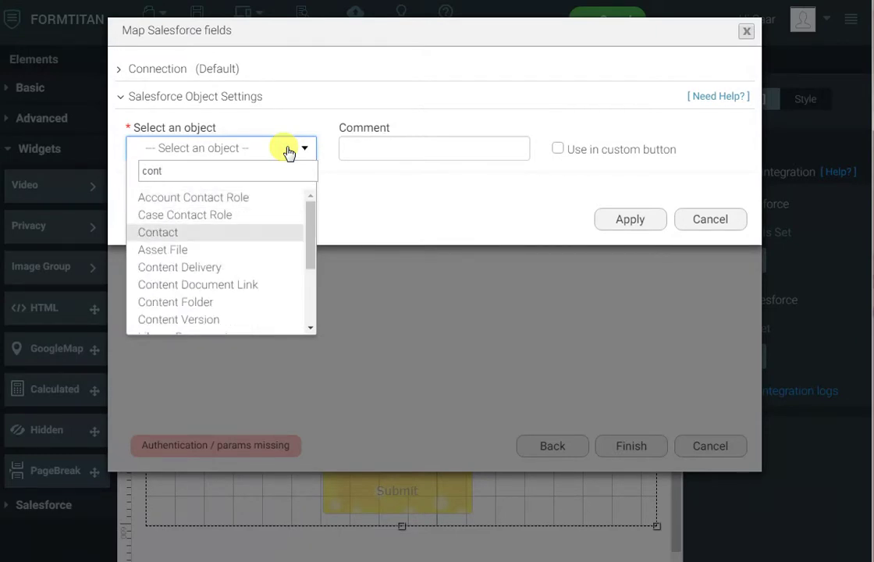
key("Return")
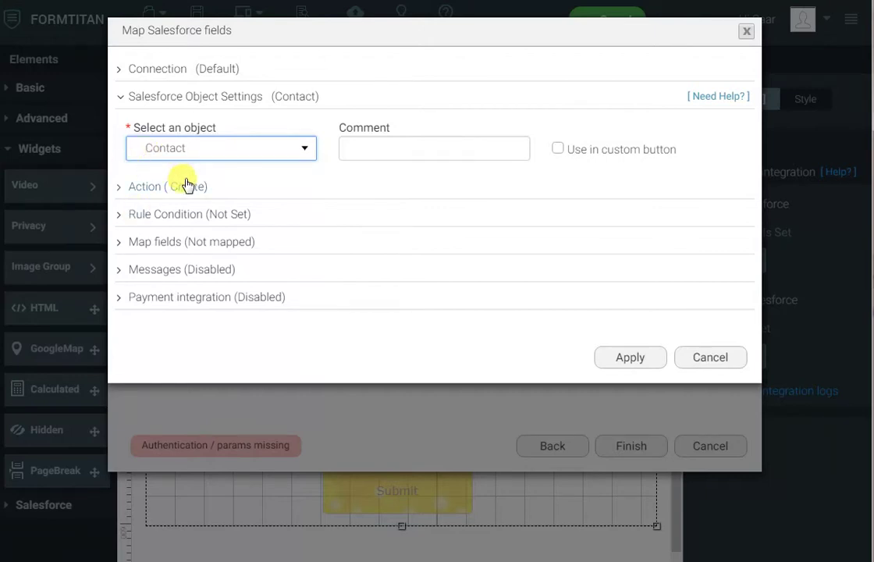
left_click(241, 244)
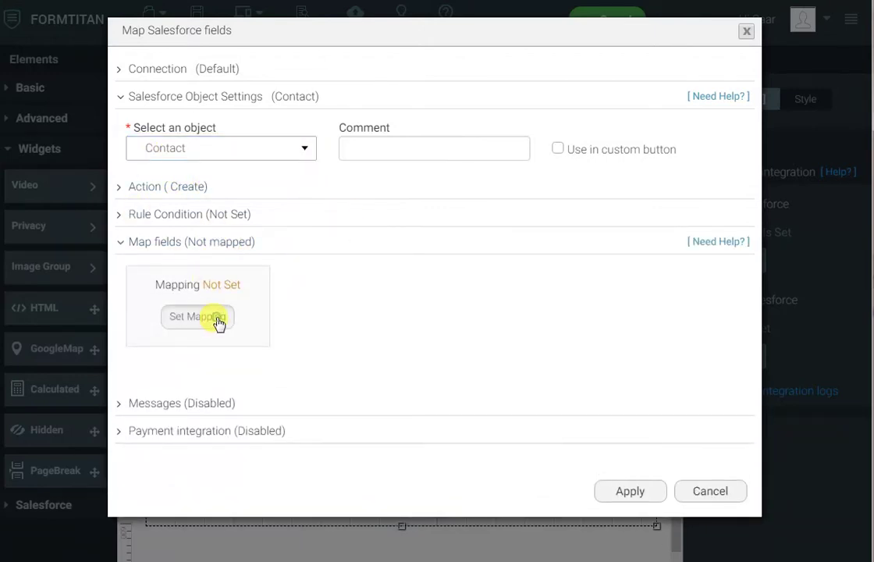
- Map the Contact's Last Name and First Name to the form's last and first name fields
left_click(217, 320)
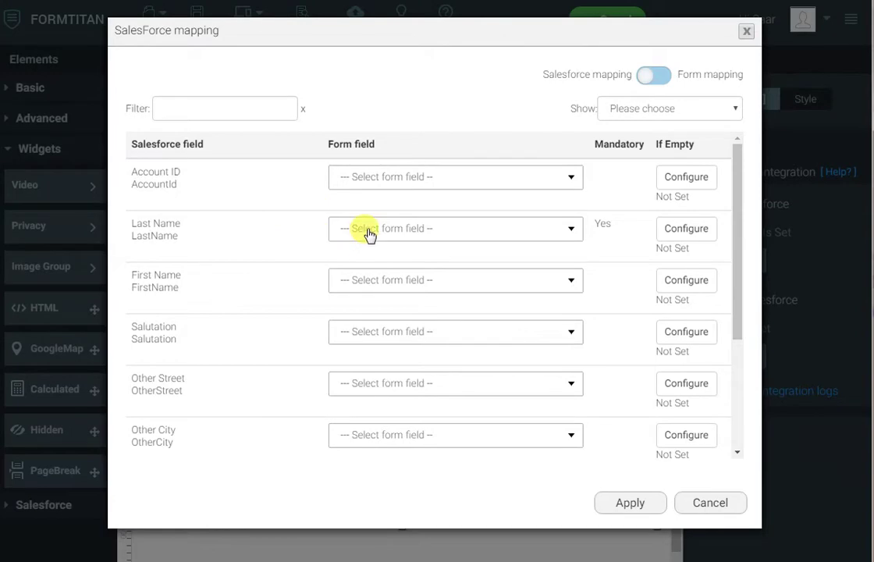
left_click(369, 234)
type("last")
key("Return")
key("Tab")
key("Tab")
type("fir")
key("Return")
- Map Email to the form's Email field and Birthdate to DOB, then apply the mapping
left_click(238, 111)
type("emai")
left_click(411, 175)
type("email")
key("Return")
double_click(201, 107)
type("dae")
key("BackSpace")
left_click(397, 177)
type("dob")
key("Return")
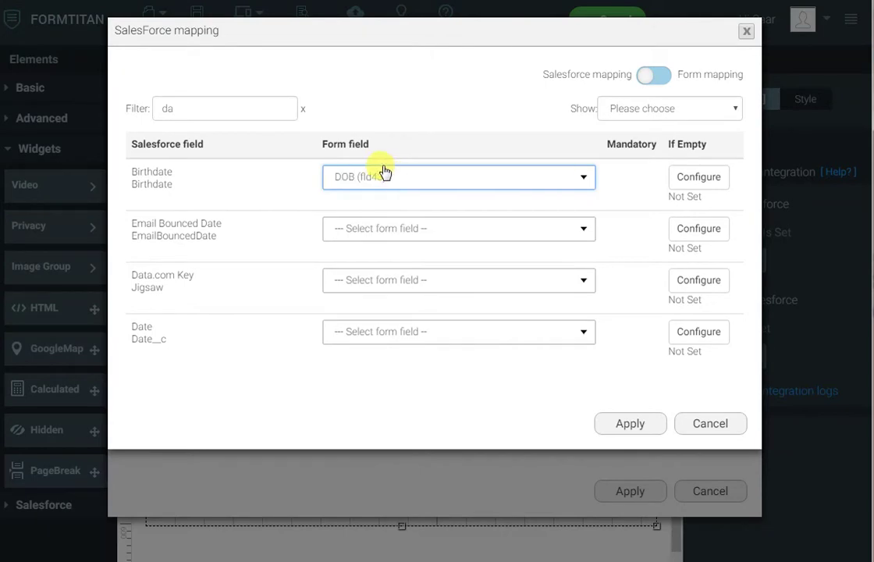
left_click(624, 423)
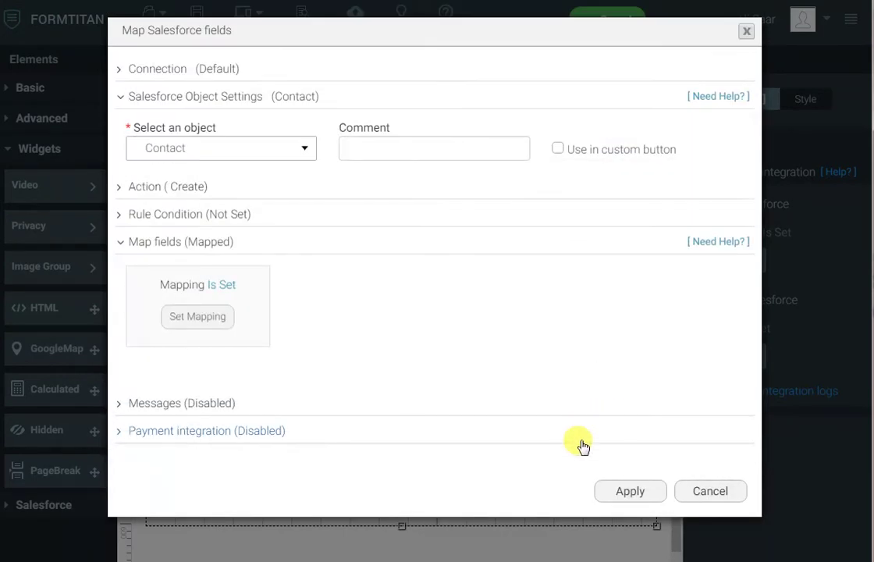
- Save the Contact object, add a child Attachment object under it, and open its field mapping
left_click(631, 490)
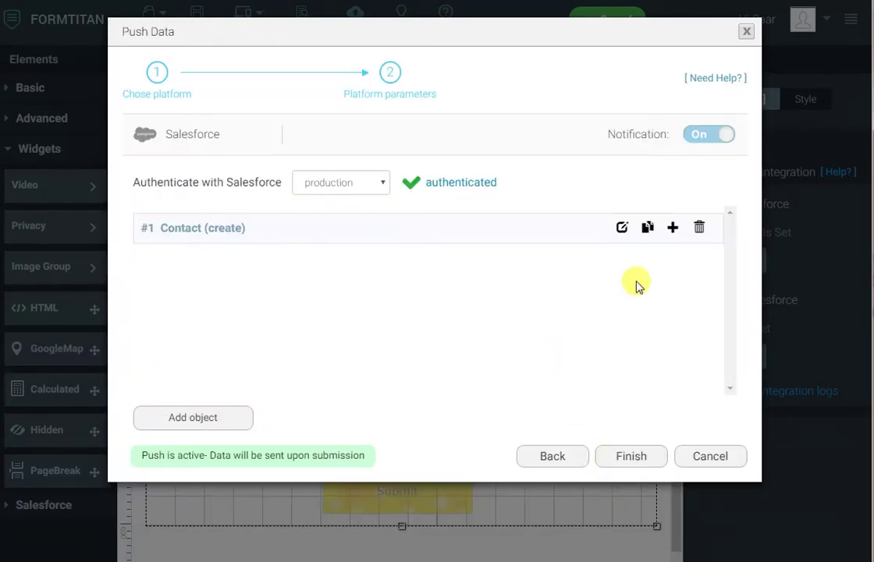
left_click(673, 229)
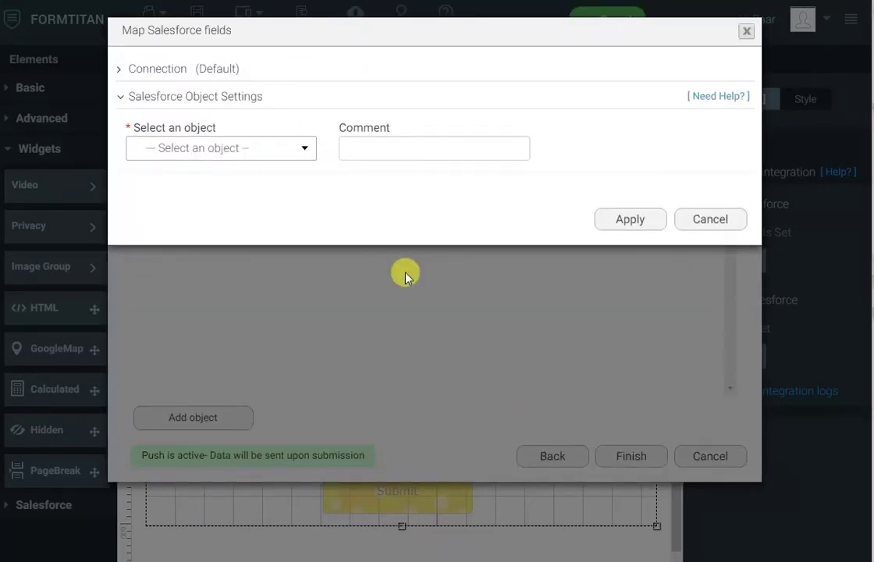
left_click(299, 149)
type("att")
key("Return")
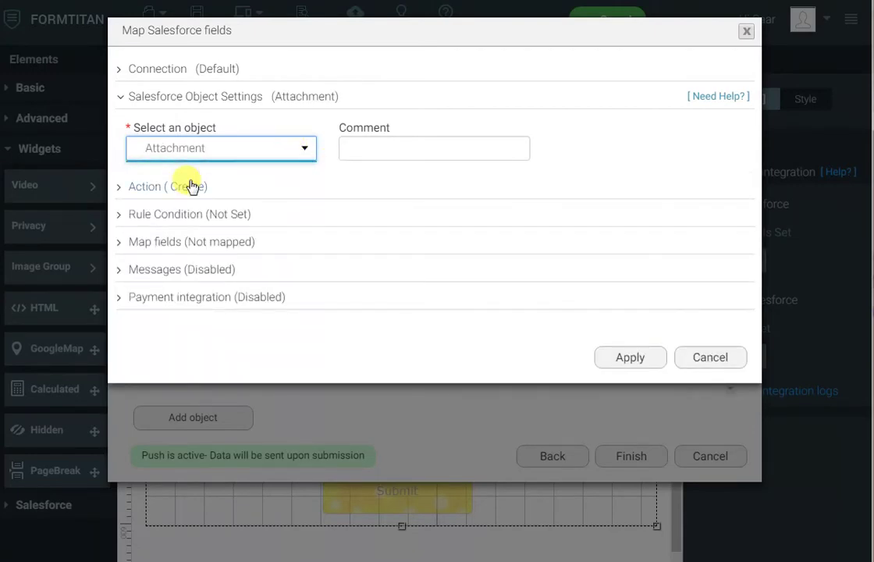
left_click(223, 243)
left_click(215, 322)
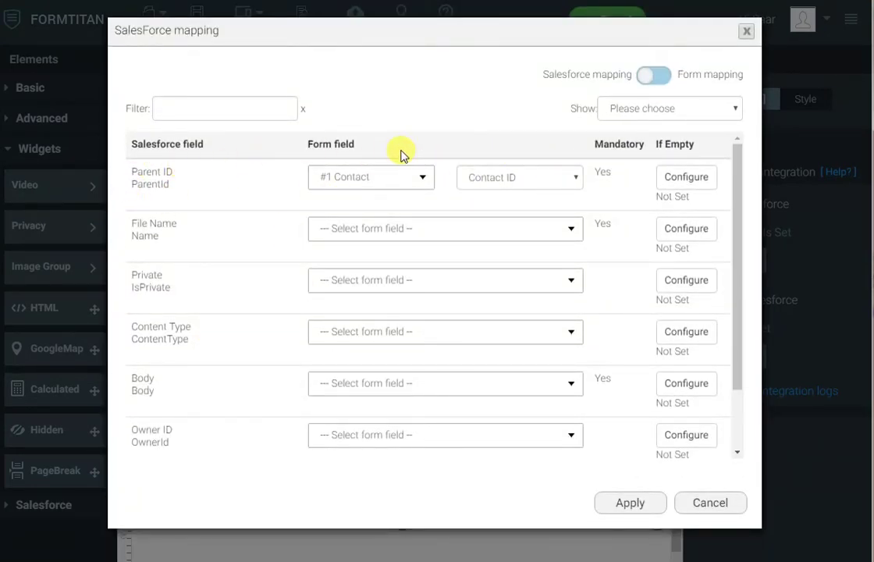
- Set the Attachment's File Name and Body both to Pdf mapping
left_click(394, 229)
type("pdf")
key("Return")
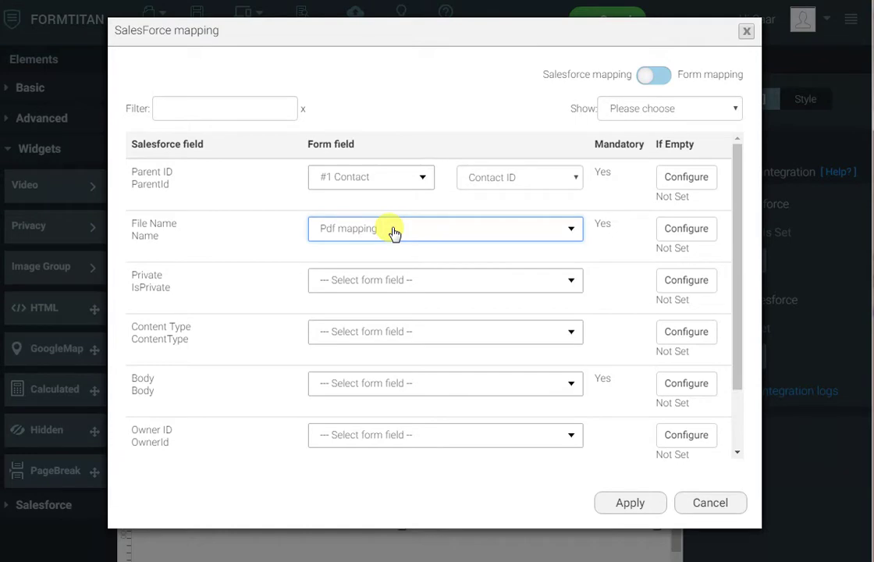
left_click(386, 384)
type("pdf")
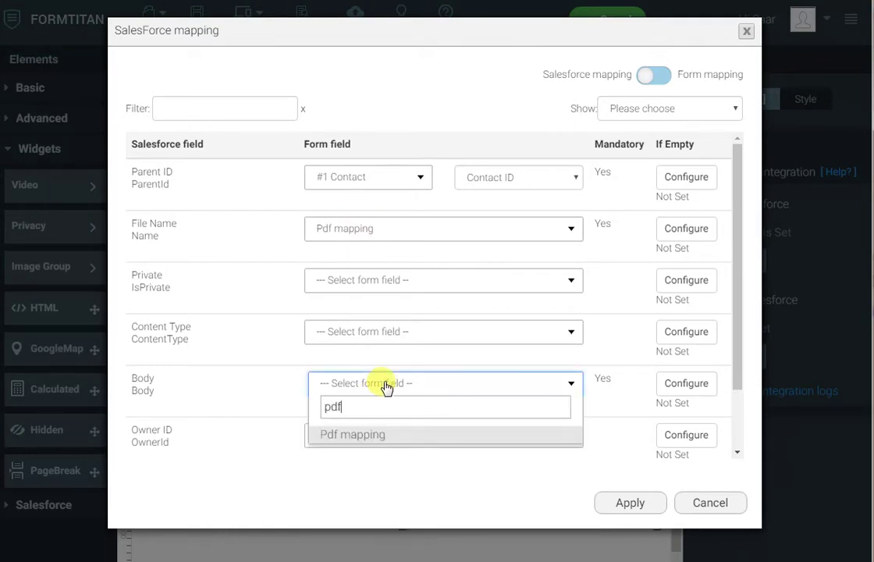
key("Return")
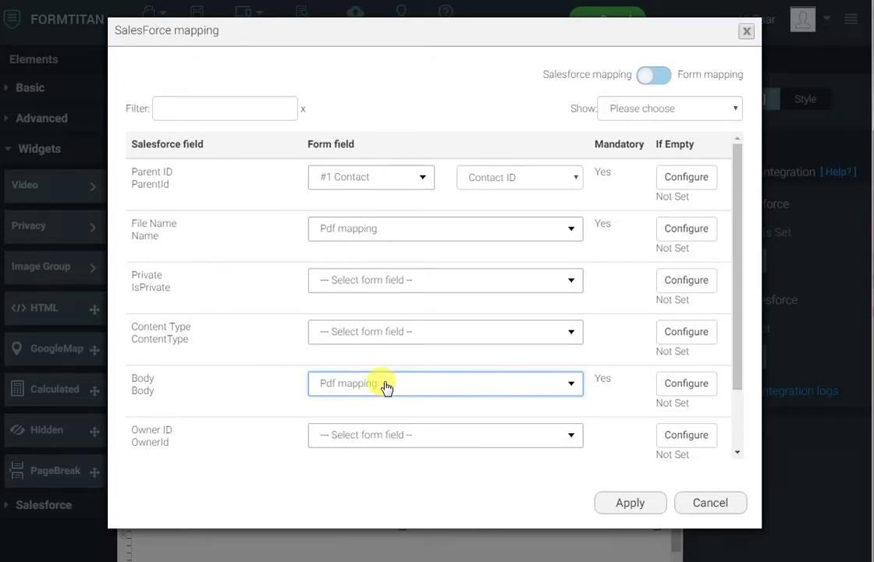
- Apply the attachment mapping, finish the Salesforce push setup and save the form
scroll(271, 380, "down", 2)
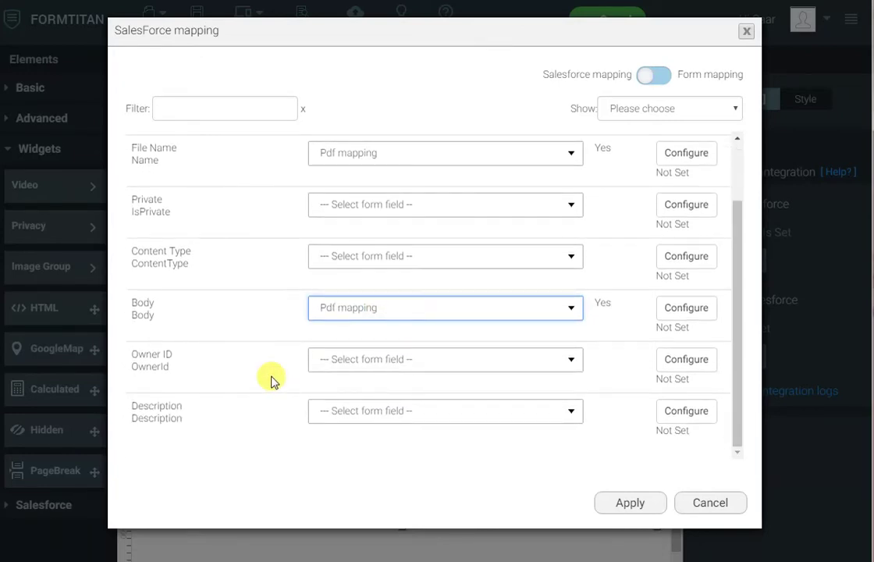
left_click(648, 505)
left_click(633, 490)
left_click(633, 460)
left_click(197, 18)
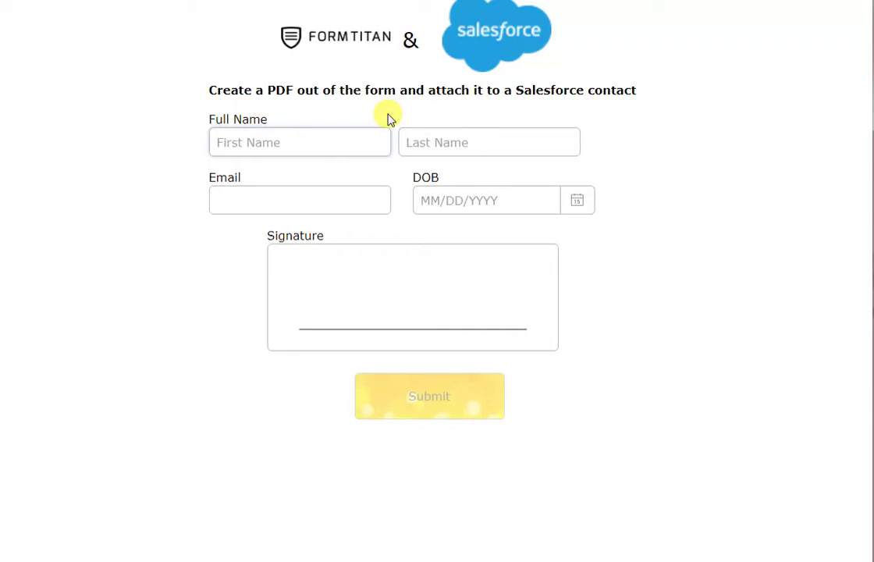
- Enter the contact's name and email, and set date of birth to 02/26/2018
type("Tig")
type("Woods")
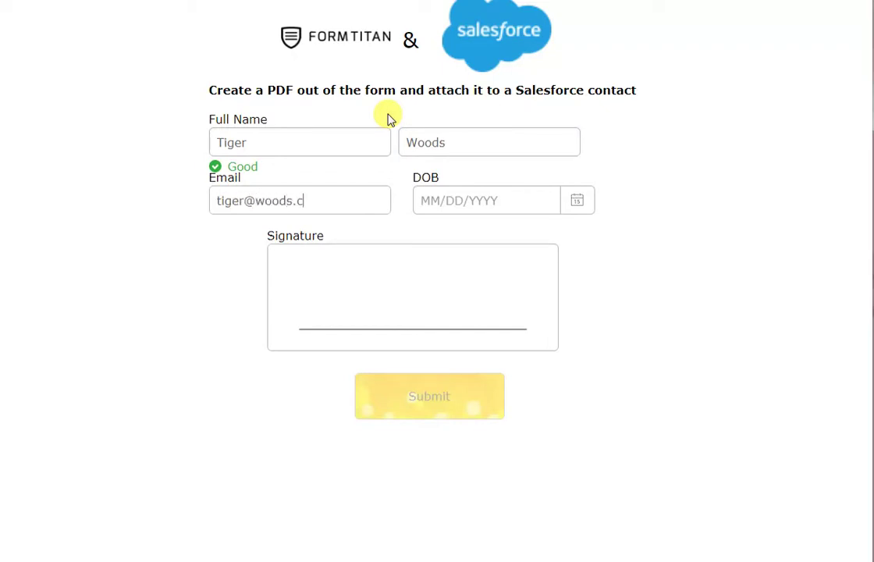
type("om")
key("Tab")
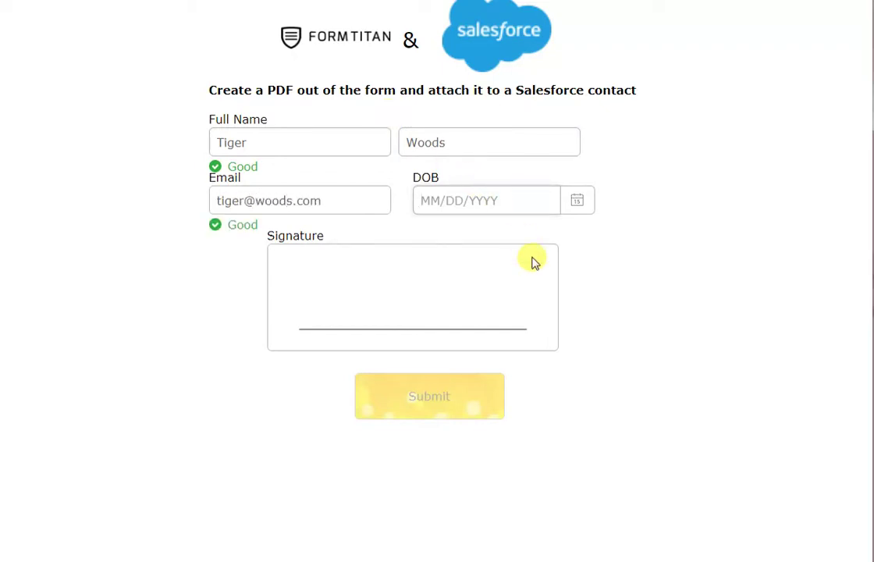
type("12")
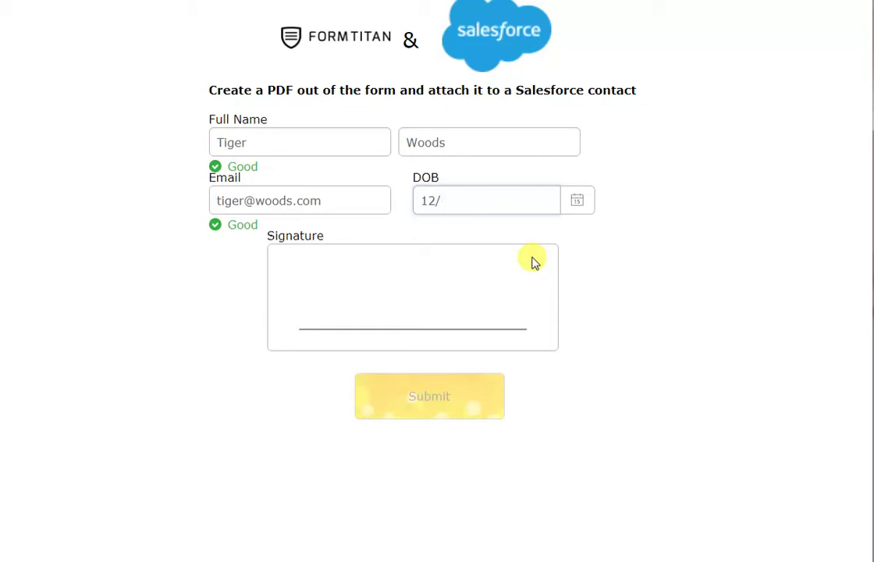
type("/")
left_click(577, 201)
left_click(481, 273)
- Sign in the signature pad, submit the form and continue past the PDF review
mouse_move(425, 276)
left_mouse_down()
mouse_move(355, 273)
mouse_move(410, 303)
mouse_move(459, 299)
left_mouse_up()
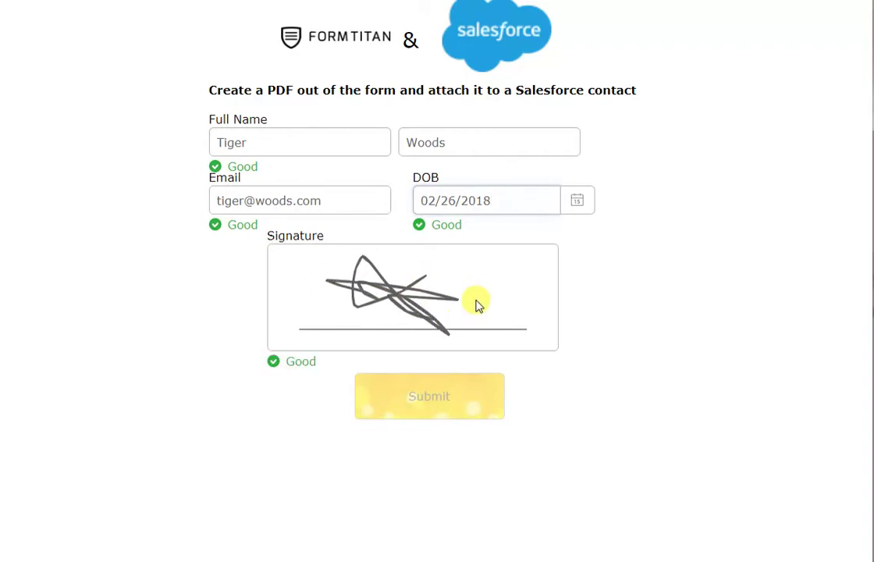
left_click(421, 409)
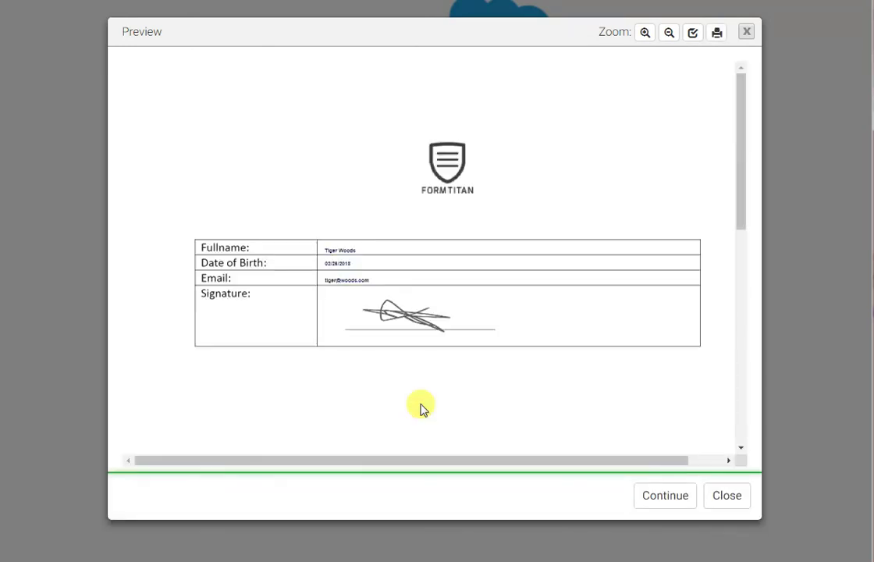
left_click(663, 496)
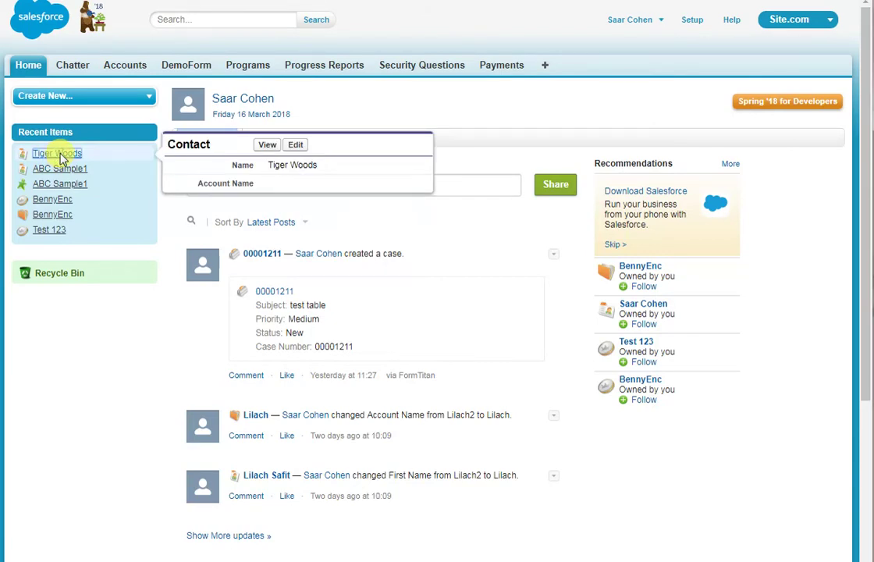
- Open the new contact's record and scroll down to its SignedForm.pdf under Notes & Attachments
left_click(62, 156)
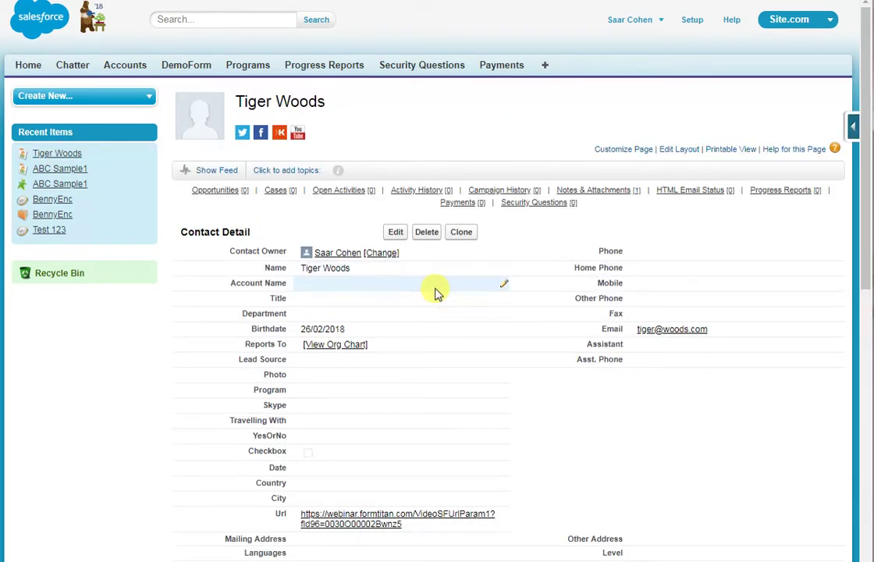
scroll(458, 293, "down", 5)
scroll(458, 293, "down", 4)
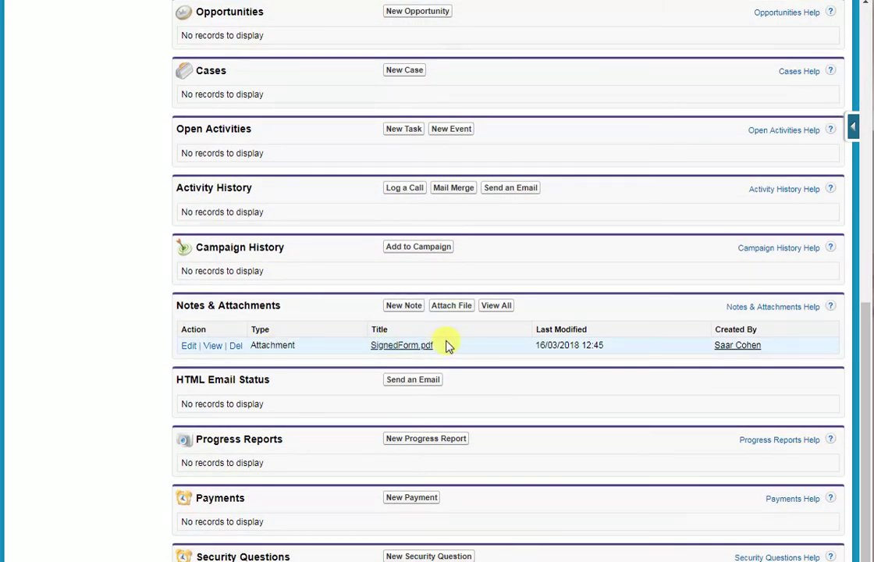